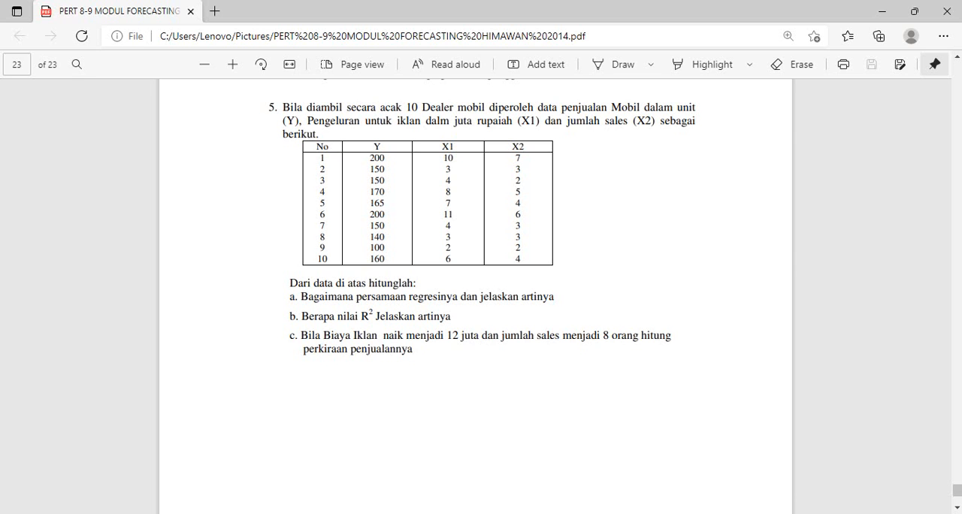
Step: Switch to POM for Windows and start a new Least Squares - Simple and Multiple Regression data set in the Forecasting module
{"action": "key", "text": "alt+Tab"}
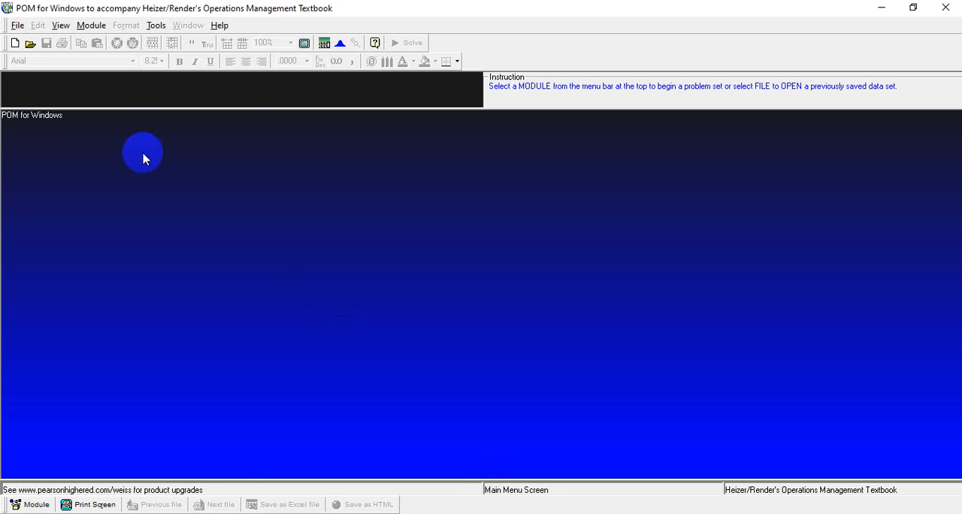
{"action": "left_click", "coordinate": [91, 25]}
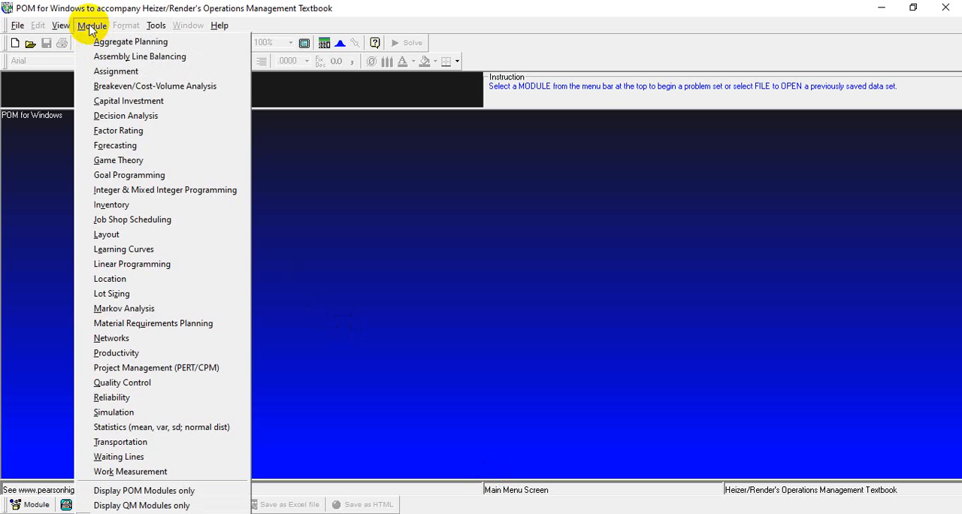
{"action": "left_click", "coordinate": [109, 145]}
{"action": "left_click", "coordinate": [17, 24]}
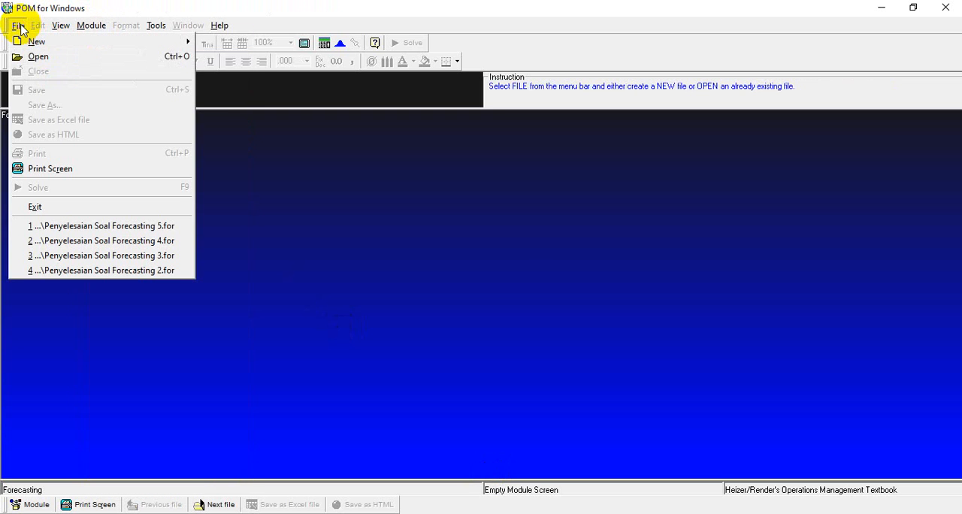
{"action": "mouse_move", "coordinate": [30, 42]}
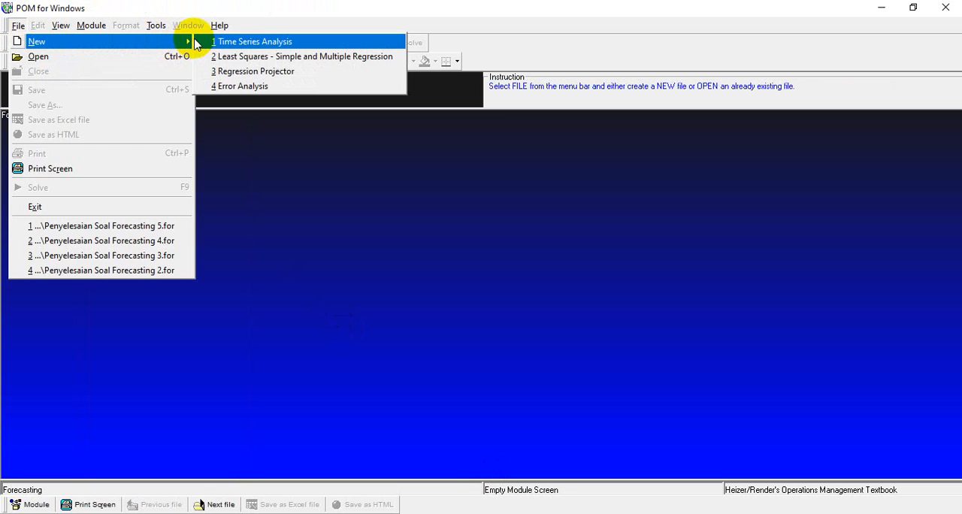
{"action": "left_click", "coordinate": [216, 56]}
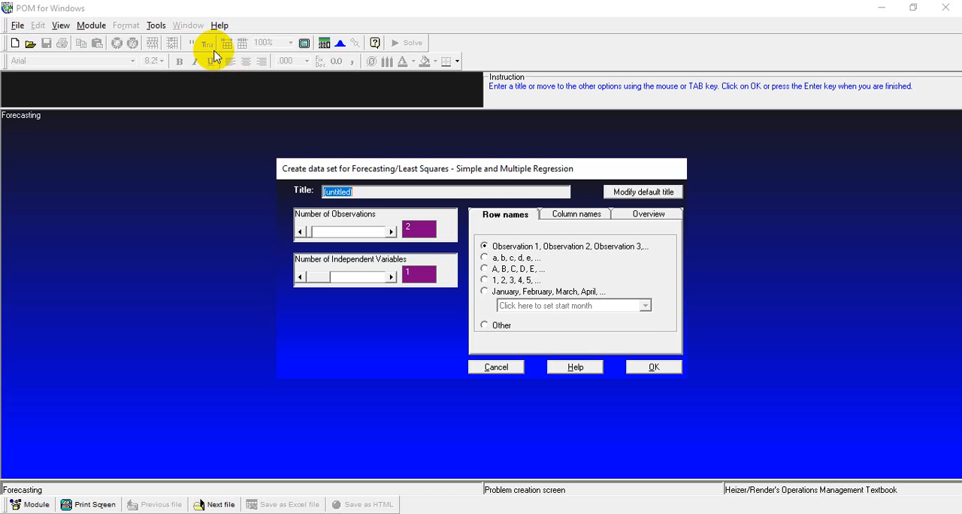
Step: Title the data set DEALER MOBIL and set 10 observations and 2 independent variables
{"action": "type", "text": "DEALER MOBIL"}
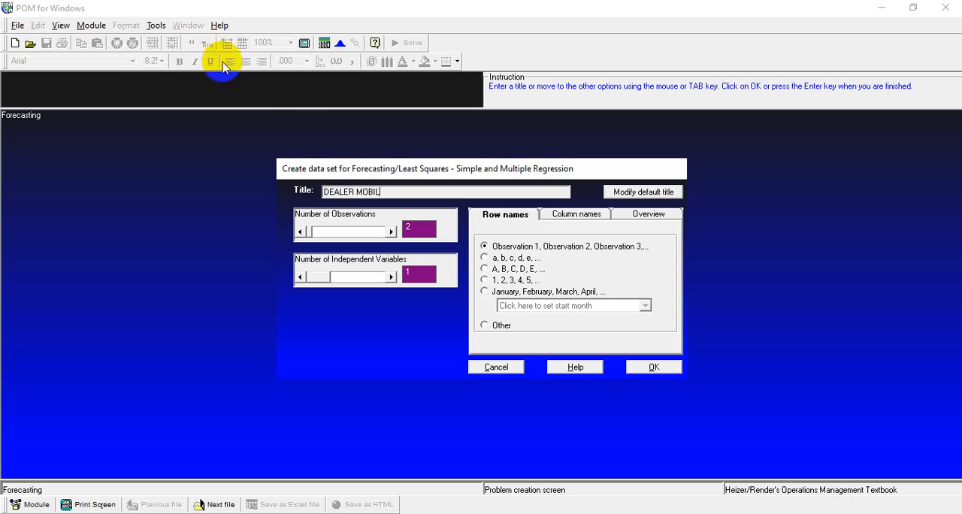
{"action": "left_click", "coordinate": [260, 101]}
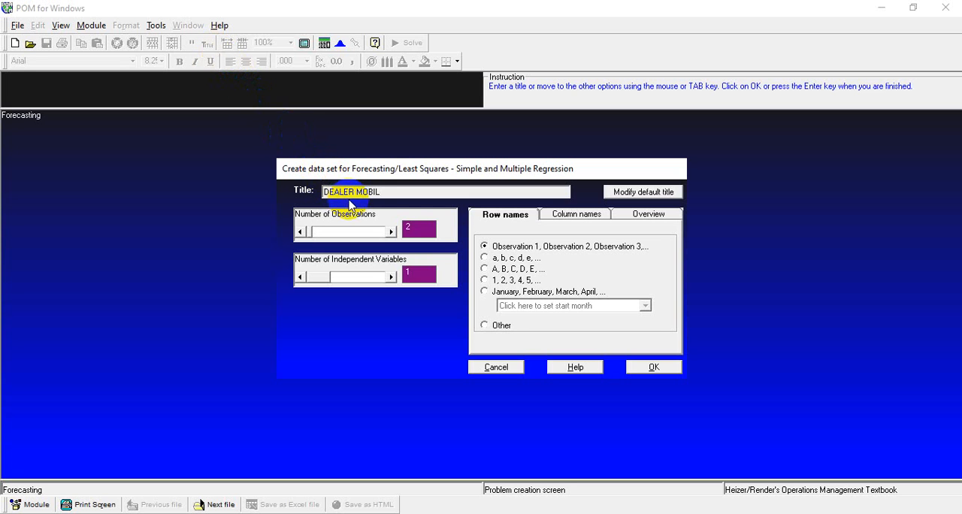
{"action": "left_click", "coordinate": [408, 225]}
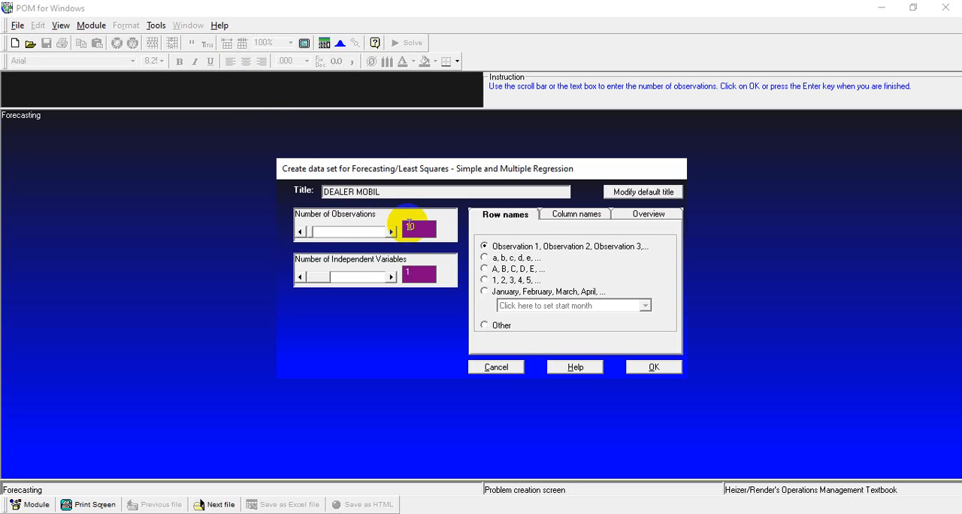
{"action": "type", "text": "10"}
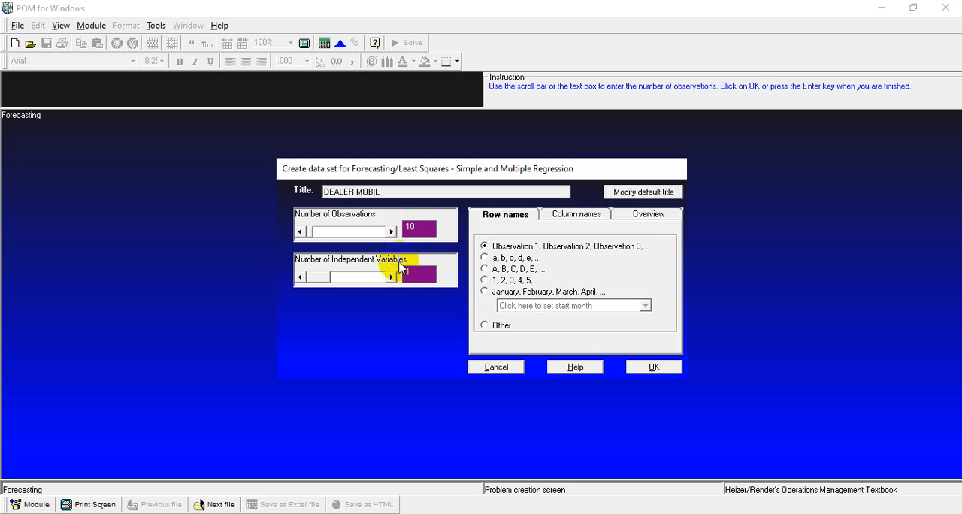
{"action": "left_click", "coordinate": [393, 276]}
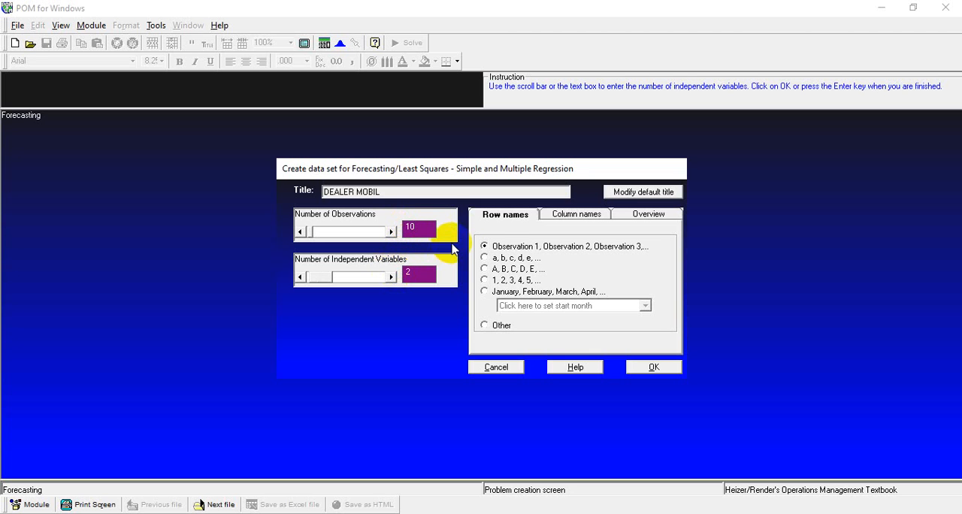
Step: Choose row names 1, 2, 3, 4, 5 and column names X1, X2, X3, and create the data table
{"action": "left_click", "coordinate": [496, 219]}
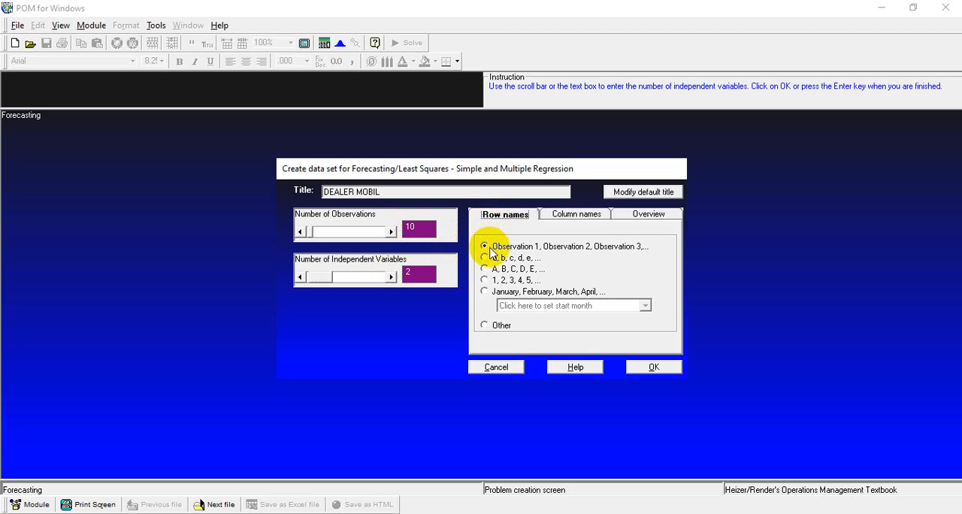
{"action": "left_click", "coordinate": [484, 279]}
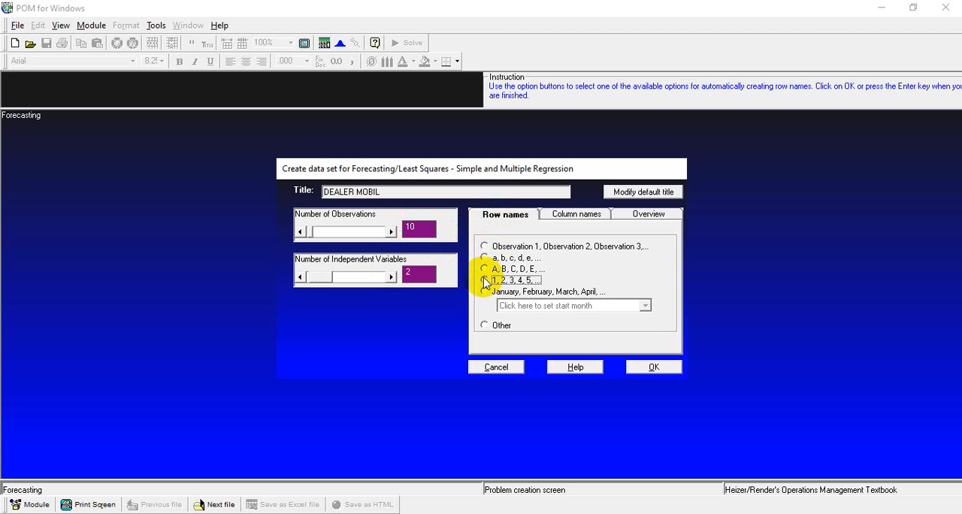
{"action": "left_click", "coordinate": [575, 214]}
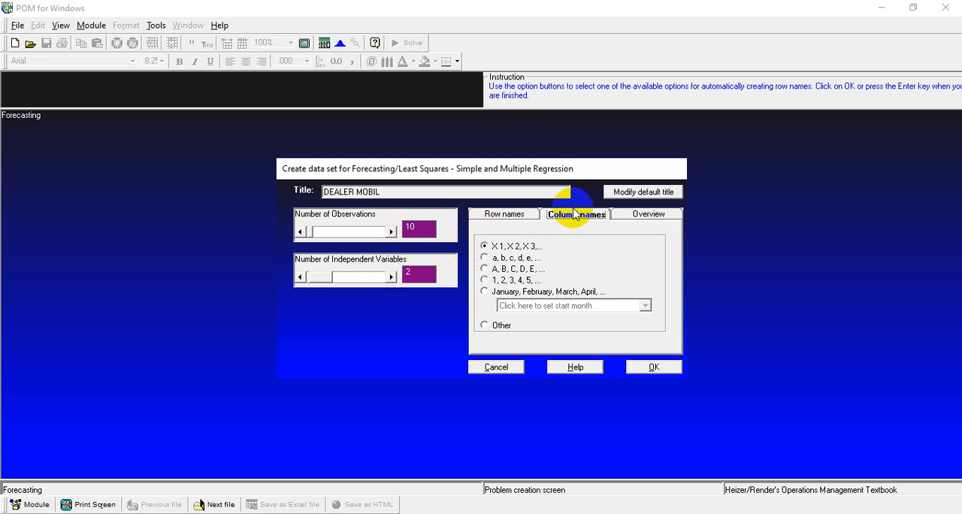
{"action": "left_click", "coordinate": [484, 246]}
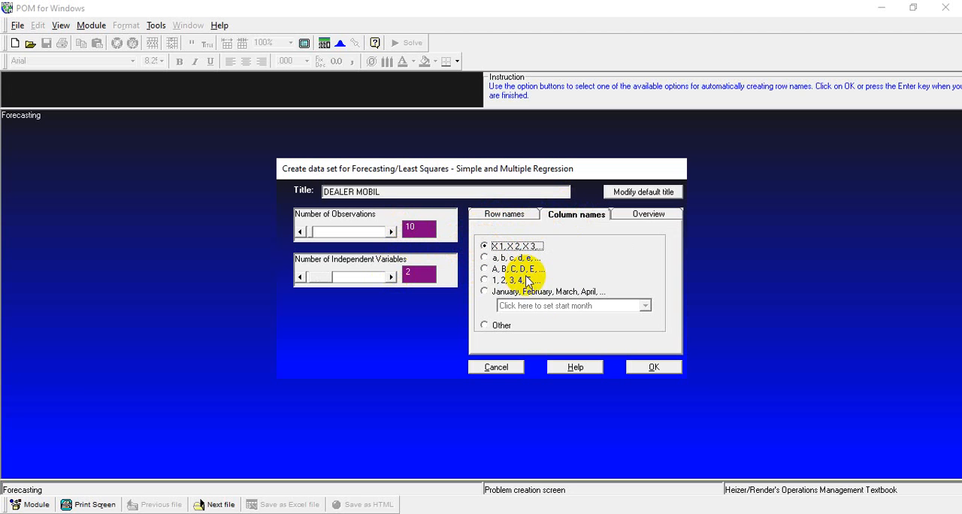
{"action": "left_click", "coordinate": [641, 368]}
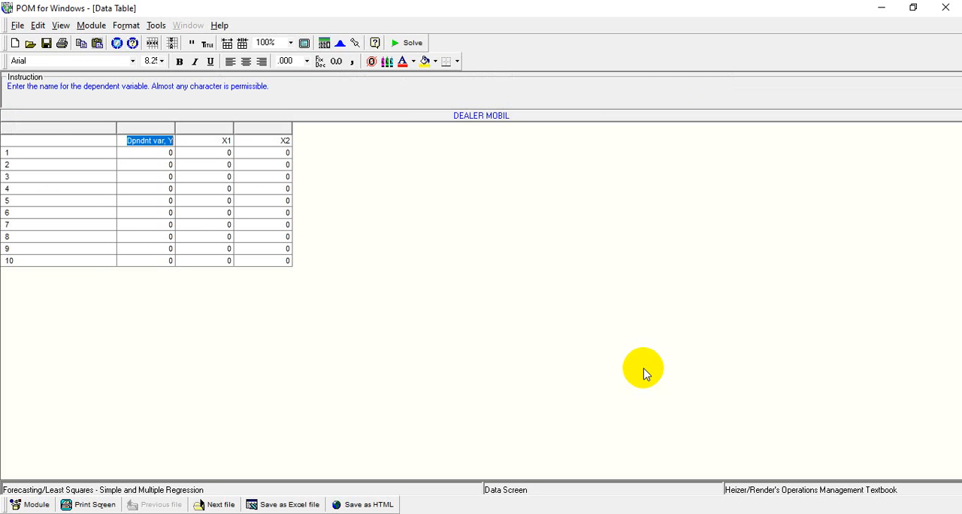
Step: Name the row-label column No and rename the dependent variable column Y
{"action": "key", "text": "Left"}
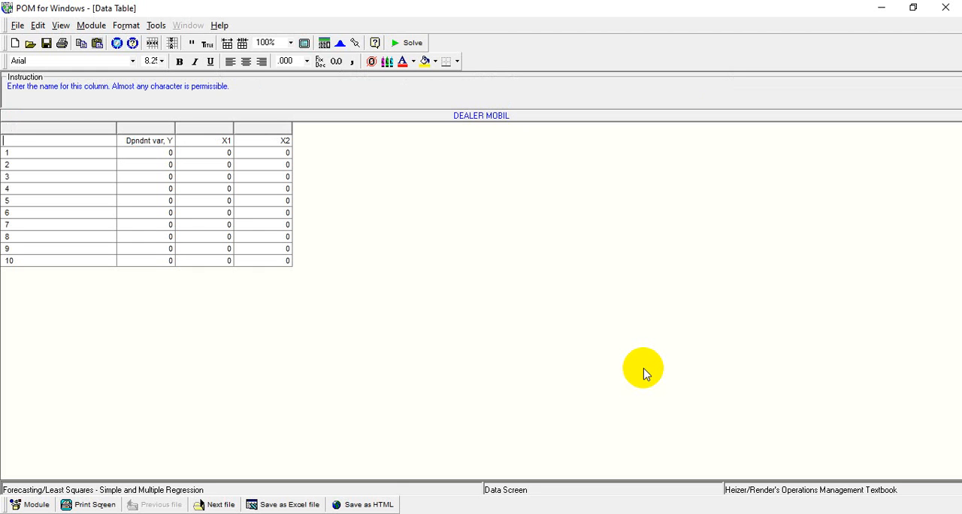
{"action": "type", "text": "No"}
{"action": "key", "text": "Tab"}
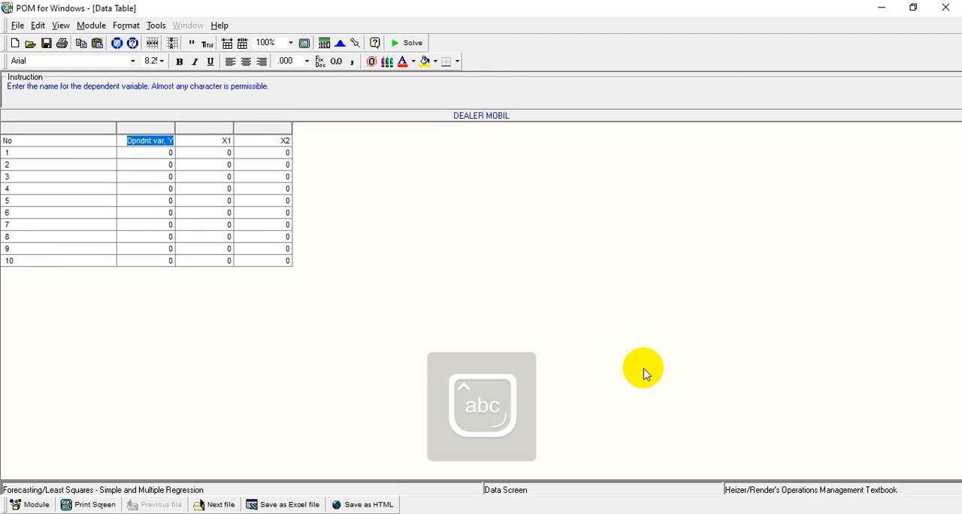
{"action": "left_click", "coordinate": [167, 140]}
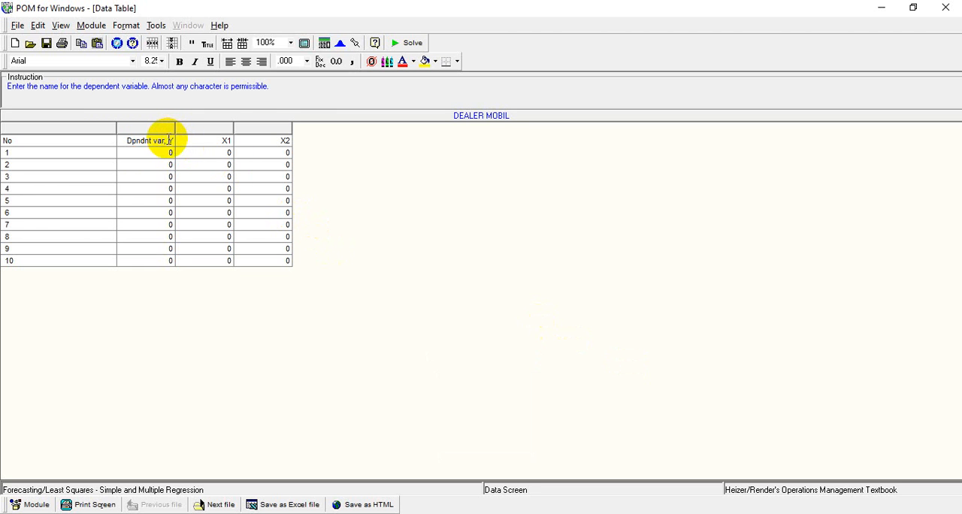
{"action": "key", "text": "BackSpace"}
{"action": "key", "text": "BackSpace"}
{"action": "key", "text": "BackSpace"}
{"action": "key", "text": "BackSpace"}
{"action": "key", "text": "BackSpace"}
{"action": "key", "text": "BackSpace"}
{"action": "key", "text": "BackSpace"}
{"action": "key", "text": "BackSpace"}
{"action": "key", "text": "BackSpace"}
{"action": "key", "text": "BackSpace"}
{"action": "key", "text": "BackSpace"}
{"action": "key", "text": "BackSpace"}
{"action": "key", "text": "BackSpace"}
{"action": "type", "text": "Y"}
{"action": "key", "text": "Return"}
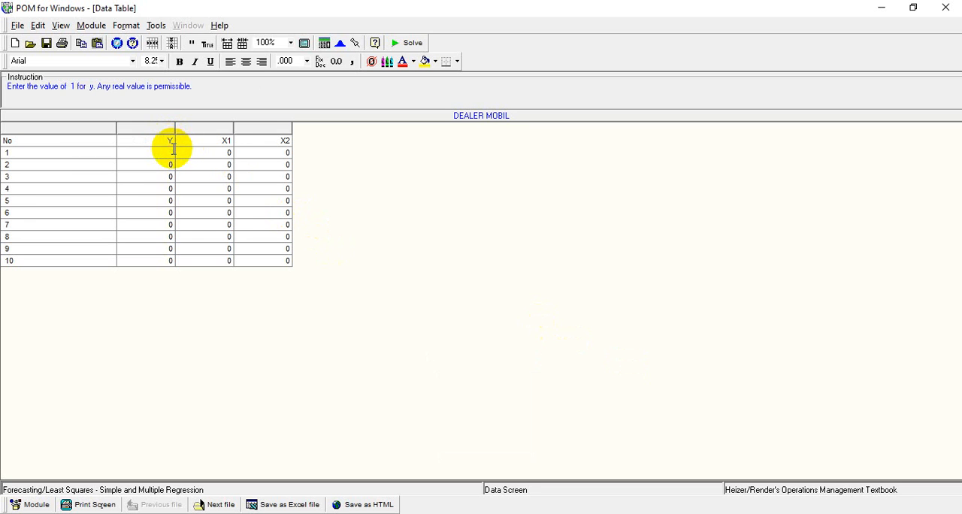
Step: Enter the Y values 200, 150, 150, 170, 165, 200, 150, 140, 100 and 160 for rows 1 to 10
{"action": "type", "text": "200"}
{"action": "key", "text": "Return"}
{"action": "type", "text": "150"}
{"action": "key", "text": "Return"}
{"action": "type", "text": "150"}
{"action": "key", "text": "Return"}
{"action": "type", "text": "170"}
{"action": "key", "text": "Return"}
{"action": "type", "text": "65"}
{"action": "key", "text": "Return"}
{"action": "type", "text": "200"}
{"action": "key", "text": "Return"}
{"action": "type", "text": "150"}
{"action": "key", "text": "Return"}
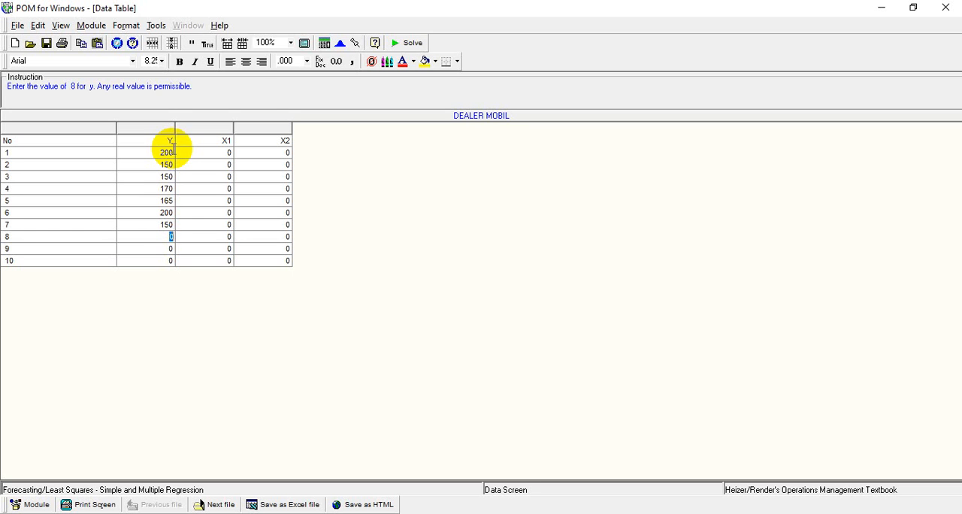
{"action": "type", "text": "140"}
{"action": "key", "text": "Return"}
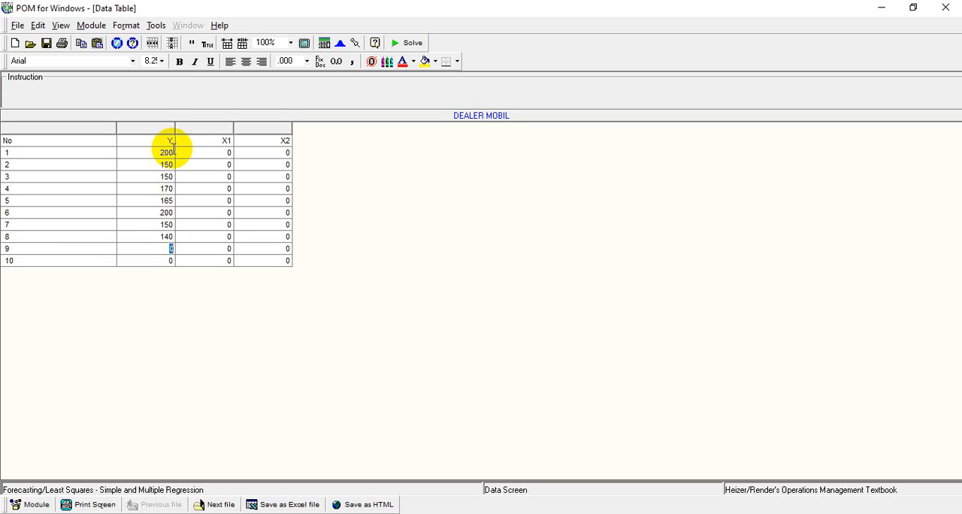
{"action": "type", "text": "100"}
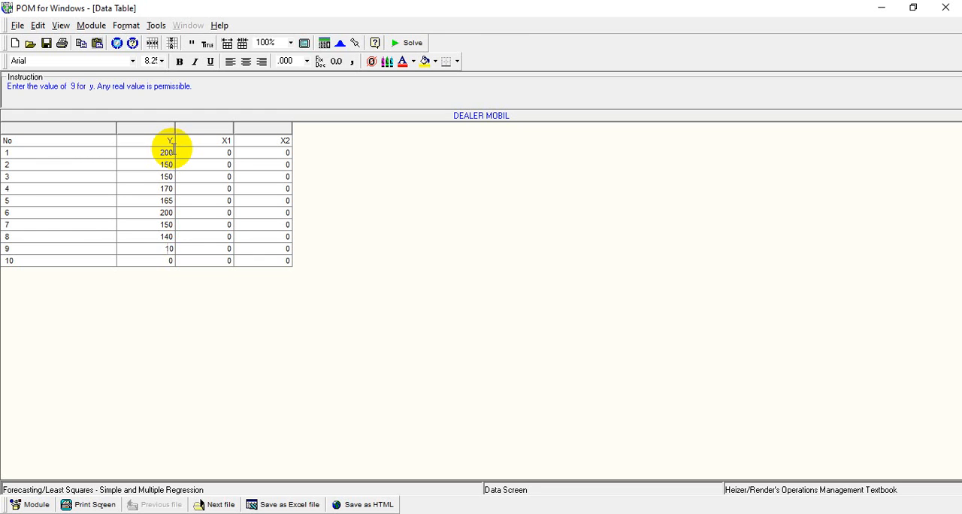
{"action": "key", "text": "Return"}
{"action": "type", "text": "160"}
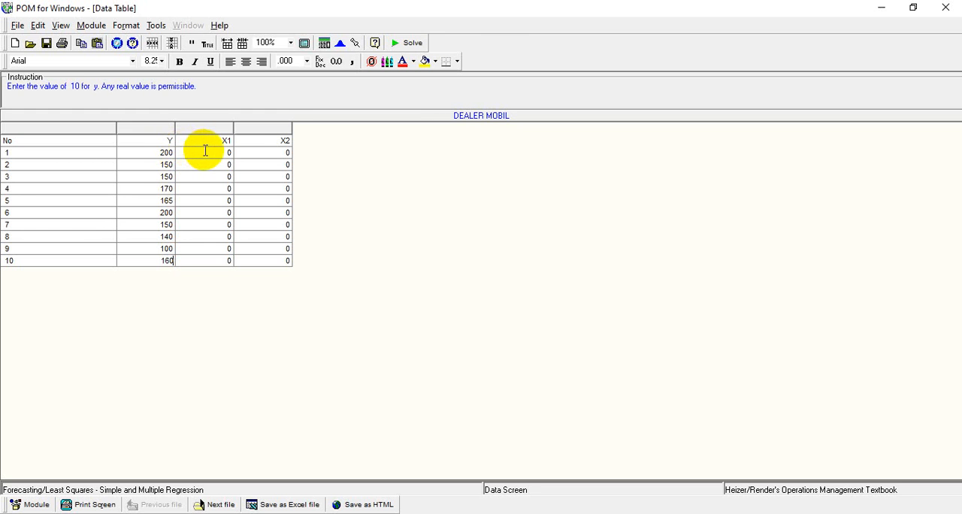
Step: Enter the X1 values 10, 3, 4, 8, 7, 11, 4, 3, 2 and 6 for rows 1 to 10
{"action": "left_click", "coordinate": [230, 152]}
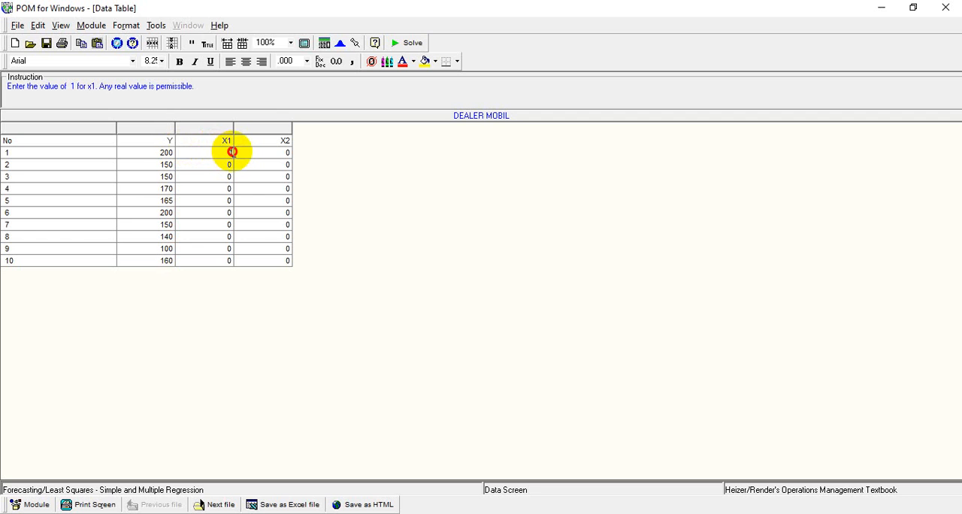
{"action": "key", "text": "BackSpace"}
{"action": "type", "text": "10"}
{"action": "key", "text": "Return"}
{"action": "type", "text": "3"}
{"action": "key", "text": "Return"}
{"action": "type", "text": "4"}
{"action": "key", "text": "Return"}
{"action": "type", "text": "8"}
{"action": "key", "text": "Return"}
{"action": "type", "text": "7"}
{"action": "key", "text": "Return"}
{"action": "type", "text": "11"}
{"action": "key", "text": "Return"}
{"action": "type", "text": "4"}
{"action": "key", "text": "Return"}
{"action": "type", "text": "3"}
{"action": "key", "text": "Return"}
{"action": "type", "text": "2"}
{"action": "key", "text": "Return"}
{"action": "type", "text": "6"}
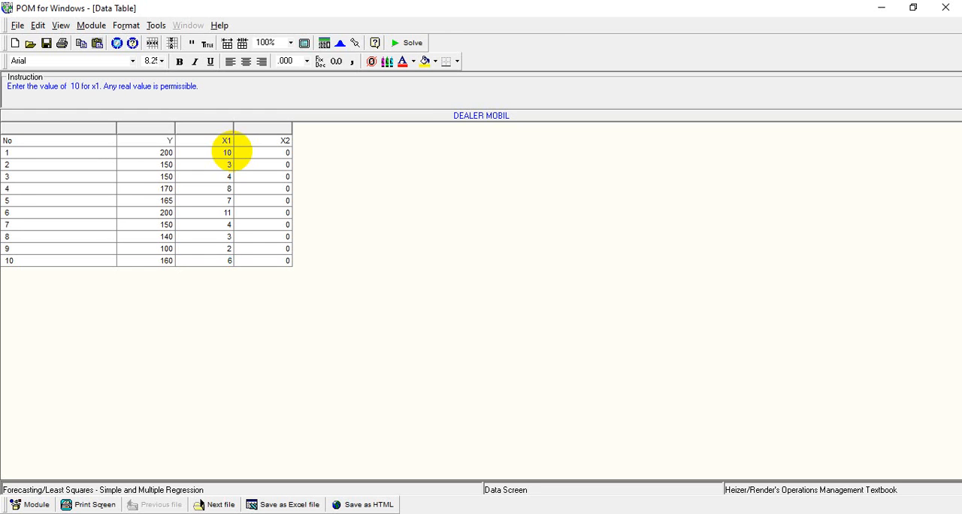
Step: Enter the X2 values 7, 3, 2, 5, 4, 6, 3, 3, 2 and 4 for rows 1 to 10, and solve the regression
{"action": "left_click", "coordinate": [288, 152]}
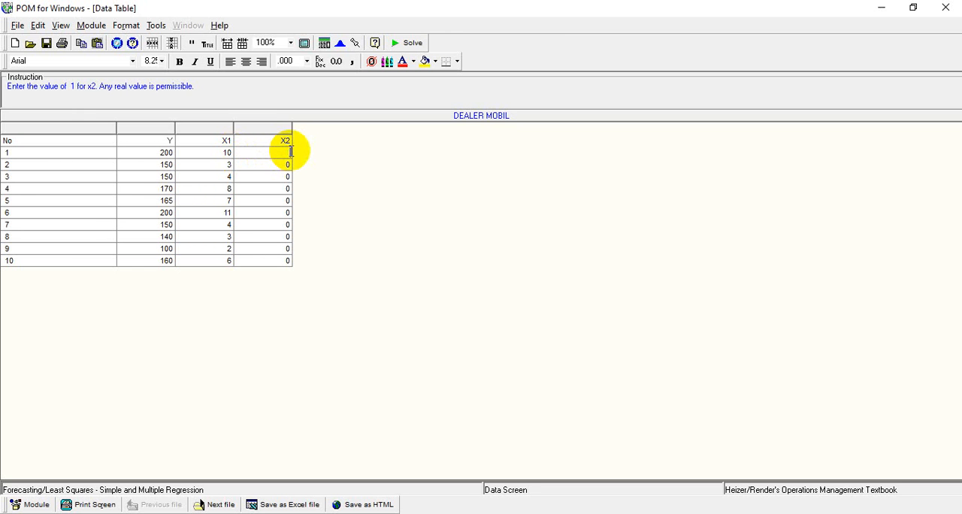
{"action": "type", "text": "7"}
{"action": "key", "text": "Return"}
{"action": "type", "text": "3"}
{"action": "key", "text": "Return"}
{"action": "type", "text": "2"}
{"action": "key", "text": "Return"}
{"action": "type", "text": "5"}
{"action": "key", "text": "Return"}
{"action": "type", "text": "4"}
{"action": "key", "text": "Return"}
{"action": "type", "text": "6"}
{"action": "key", "text": "Return"}
{"action": "type", "text": "3"}
{"action": "key", "text": "Return"}
{"action": "type", "text": "3"}
{"action": "key", "text": "Return"}
{"action": "type", "text": "2"}
{"action": "key", "text": "Return"}
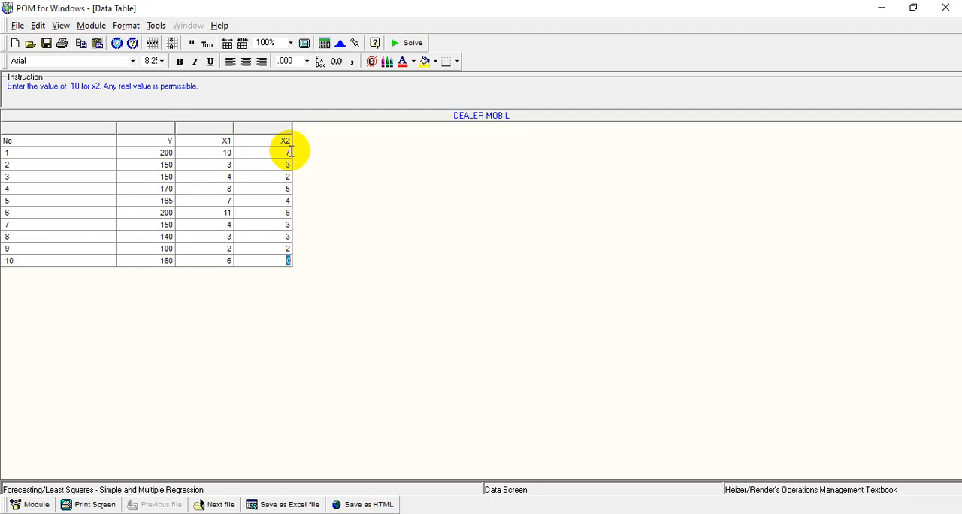
{"action": "type", "text": "4"}
{"action": "left_click", "coordinate": [406, 45]}
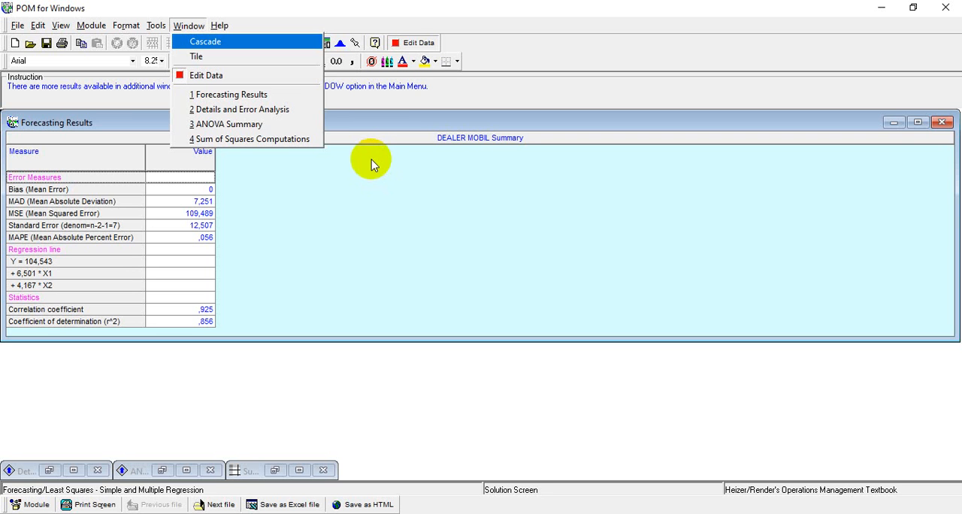
Step: Open the Details and Error Analysis, ANOVA Summary and Sum of Squares Computations results, and tile all result windows
{"action": "left_click", "coordinate": [313, 109]}
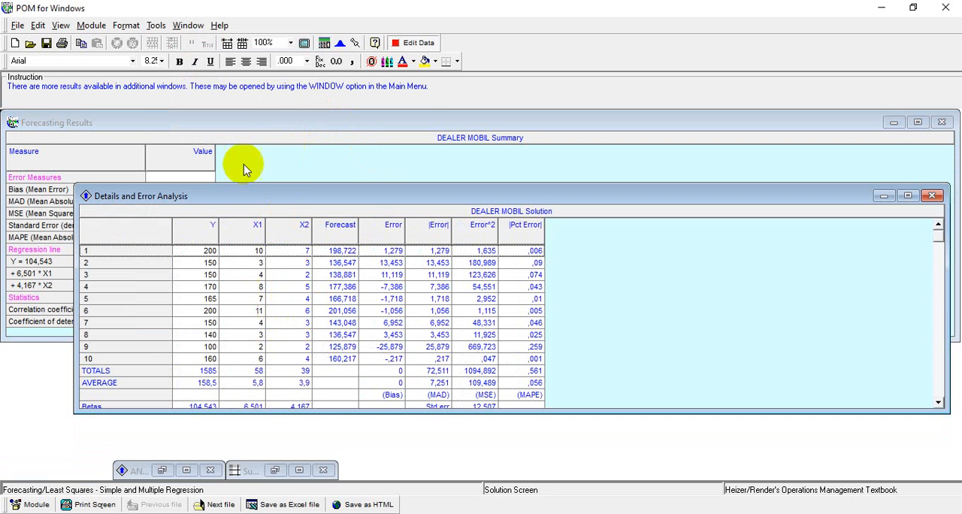
{"action": "left_click", "coordinate": [189, 25]}
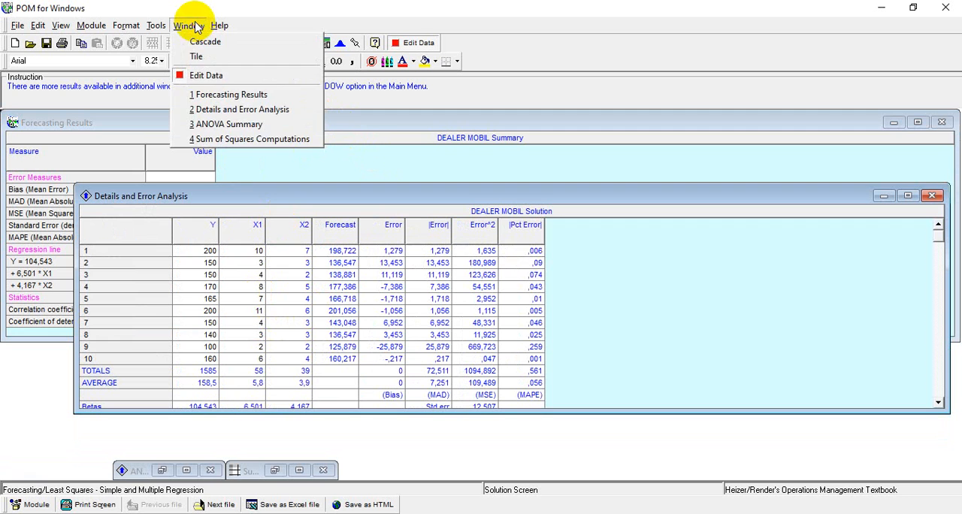
{"action": "left_click", "coordinate": [225, 127]}
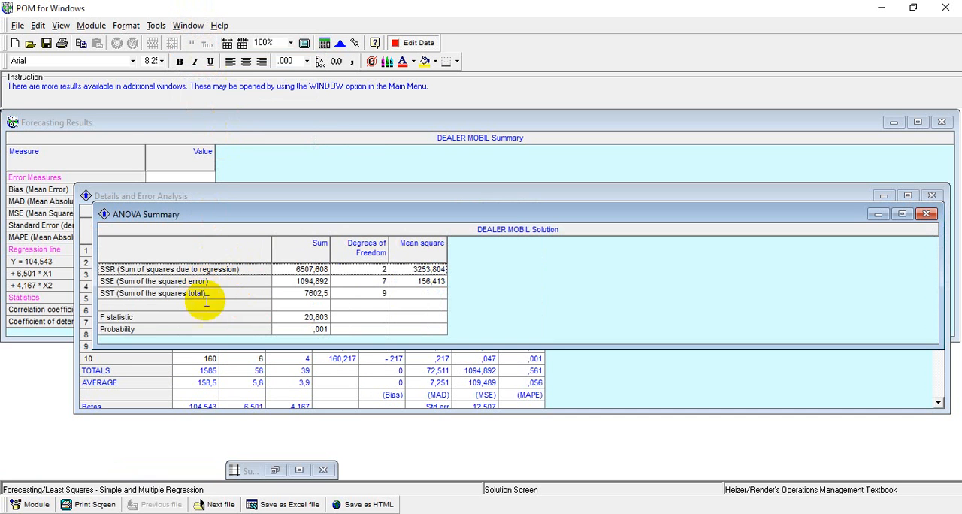
{"action": "left_click", "coordinate": [190, 25]}
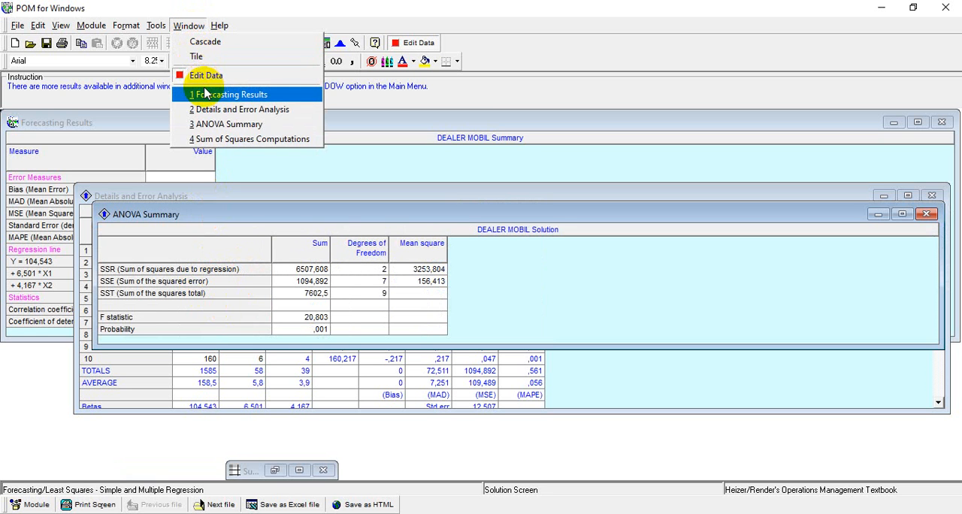
{"action": "left_click", "coordinate": [216, 139]}
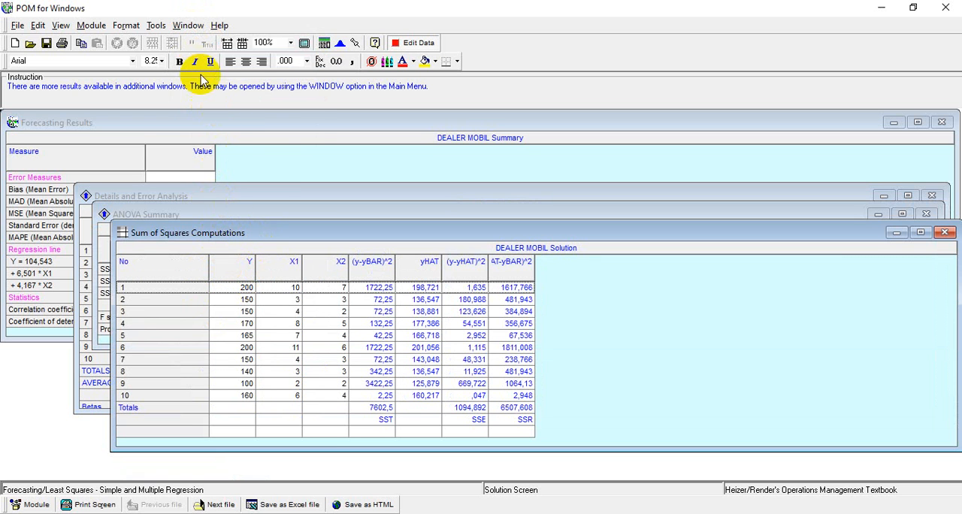
{"action": "left_click", "coordinate": [188, 26]}
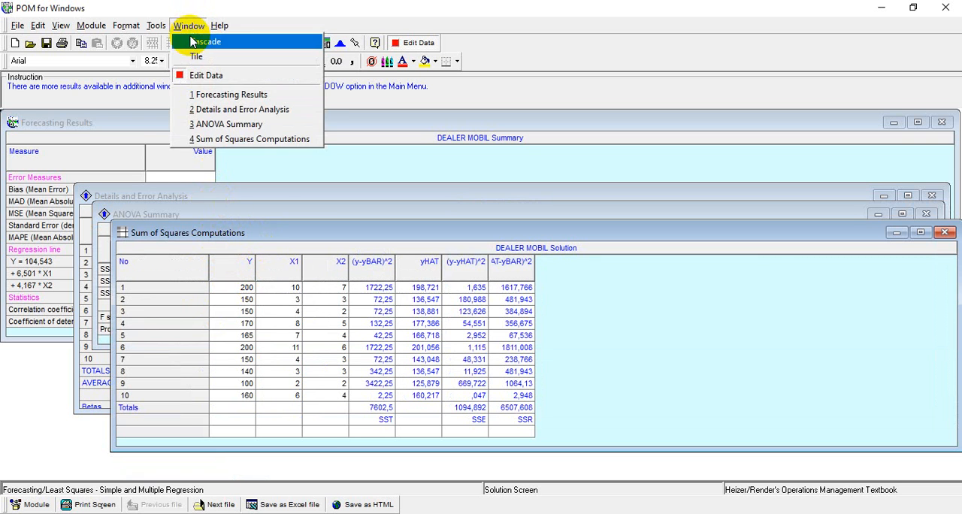
{"action": "left_click", "coordinate": [195, 58]}
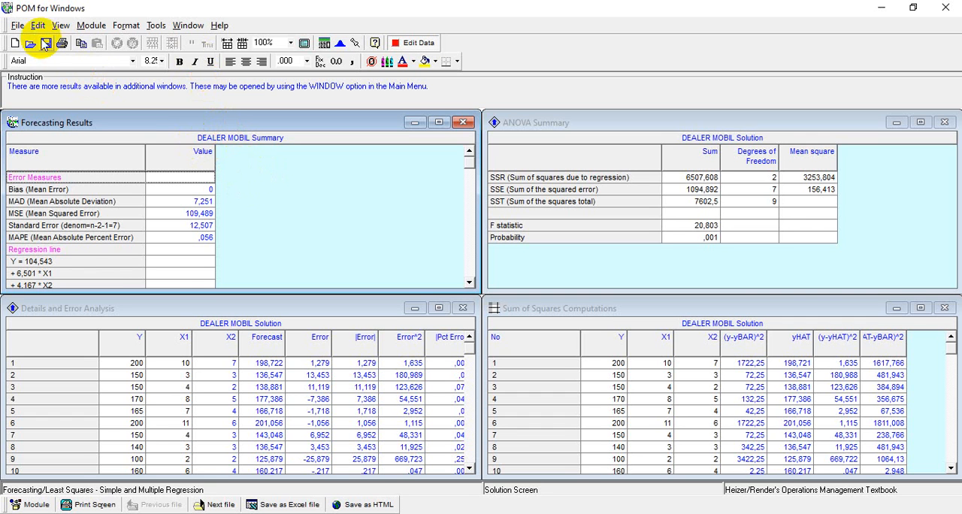
Step: Start saving the solved problem under a new name, with the TUGAS APLIKOM 9 folder in Documents as its location
{"action": "left_click", "coordinate": [18, 26]}
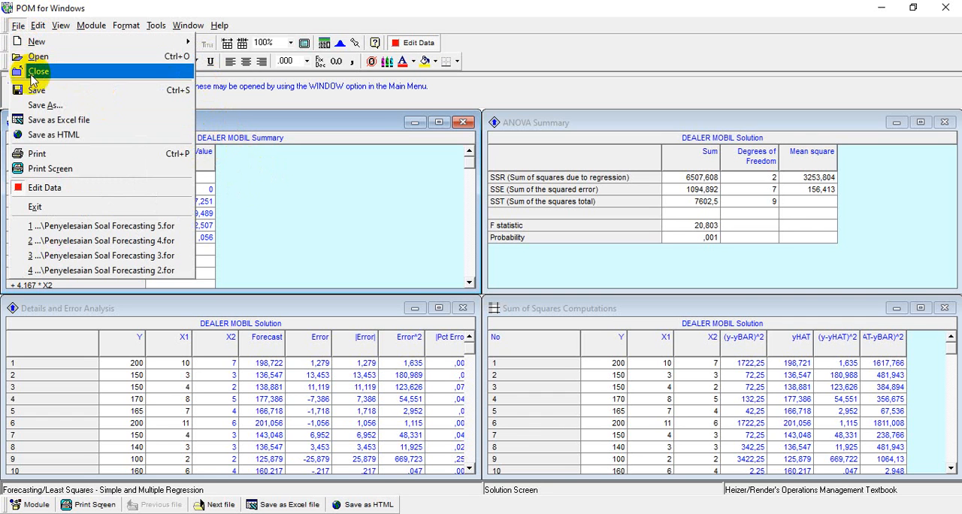
{"action": "left_click", "coordinate": [35, 106]}
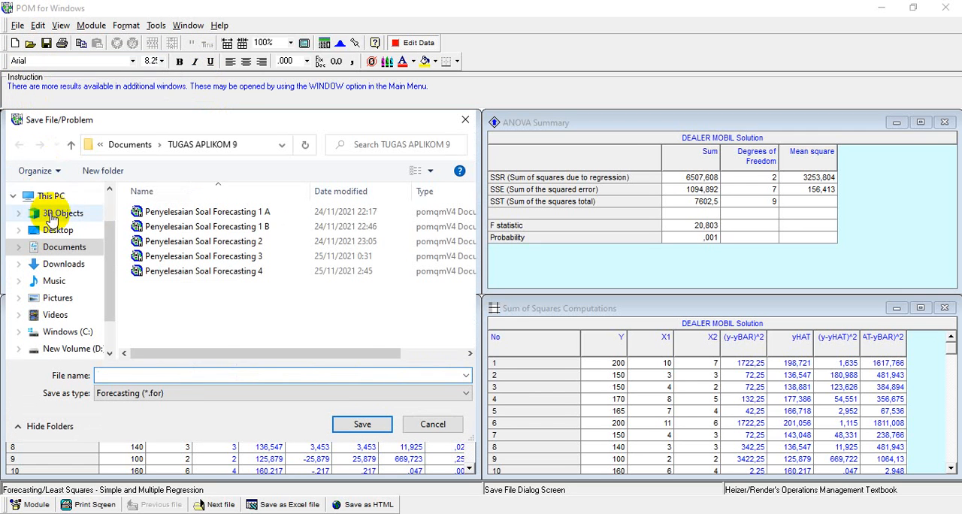
{"action": "left_click", "coordinate": [53, 245]}
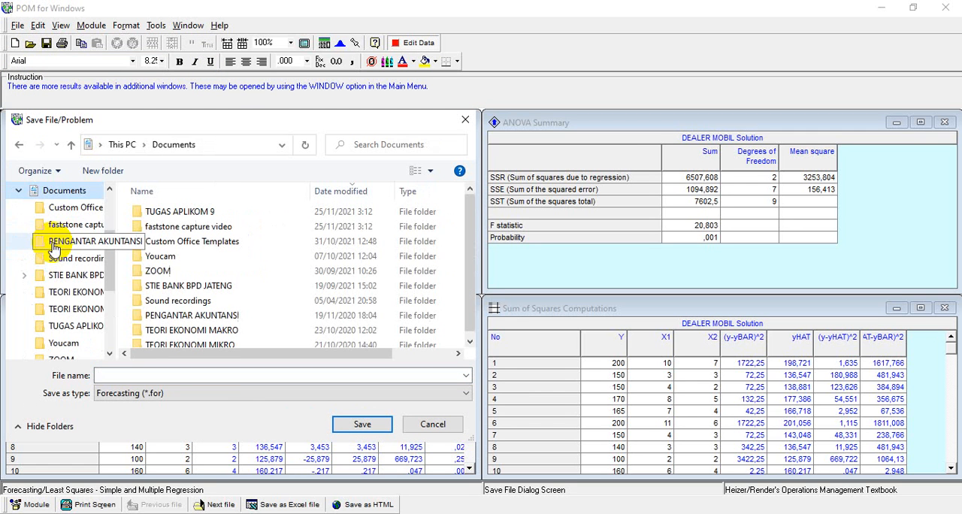
{"action": "left_click", "coordinate": [152, 214]}
{"action": "double_click", "coordinate": [152, 213]}
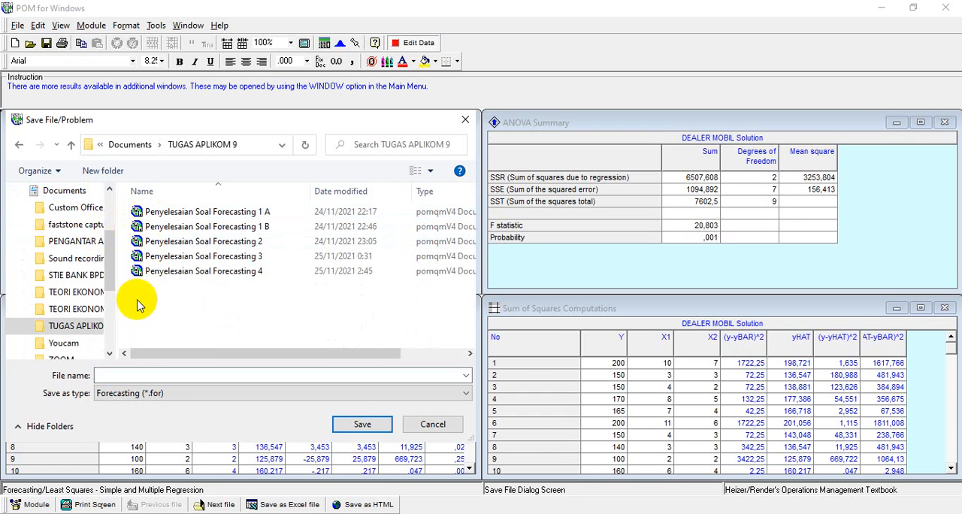
Step: Name the forecasting file Penyelesaian Soal Forecasting 5 and save it
{"action": "left_click", "coordinate": [130, 372]}
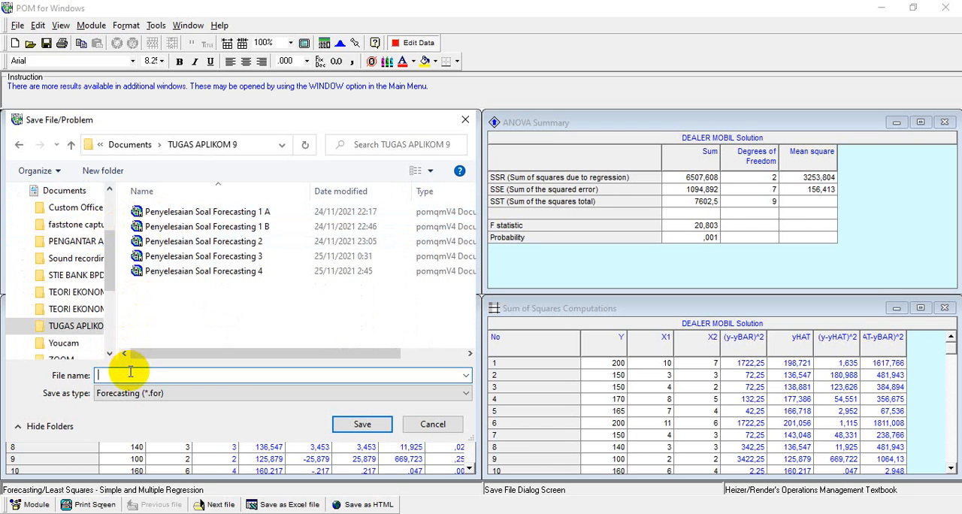
{"action": "type", "text": "P"}
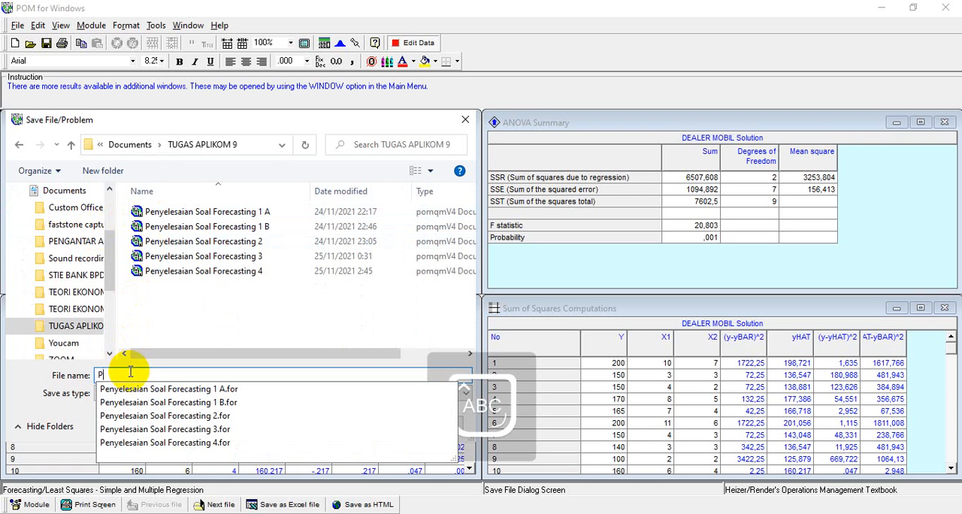
{"action": "type", "text": "enye"}
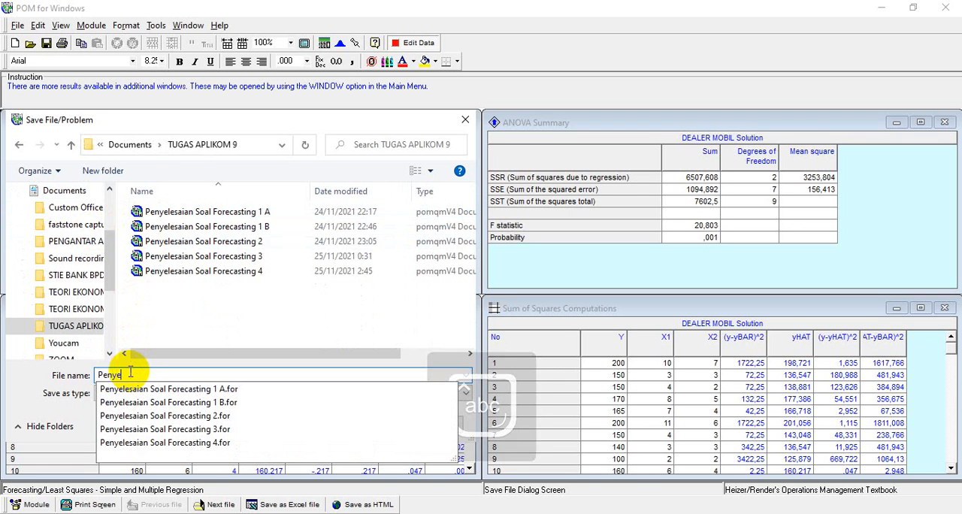
{"action": "type", "text": "lesaian"}
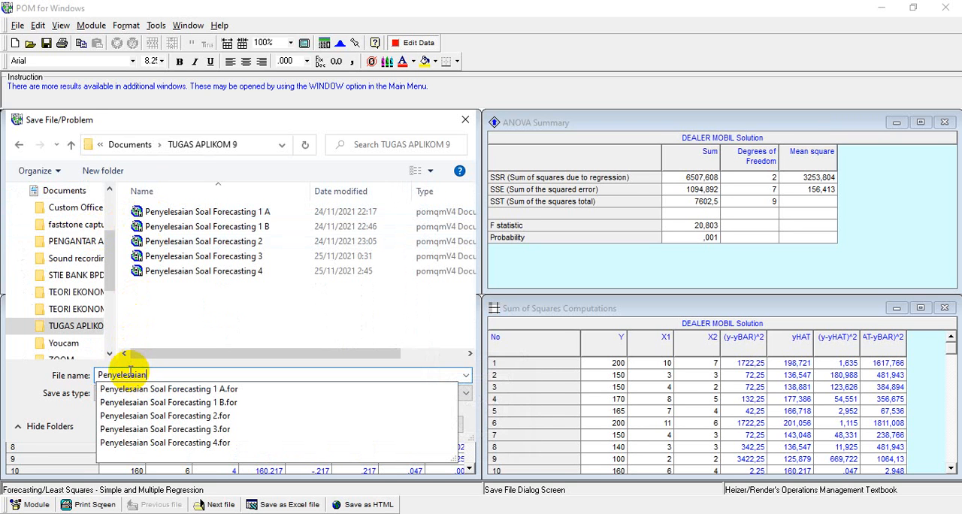
{"action": "type", "text": " Soal"}
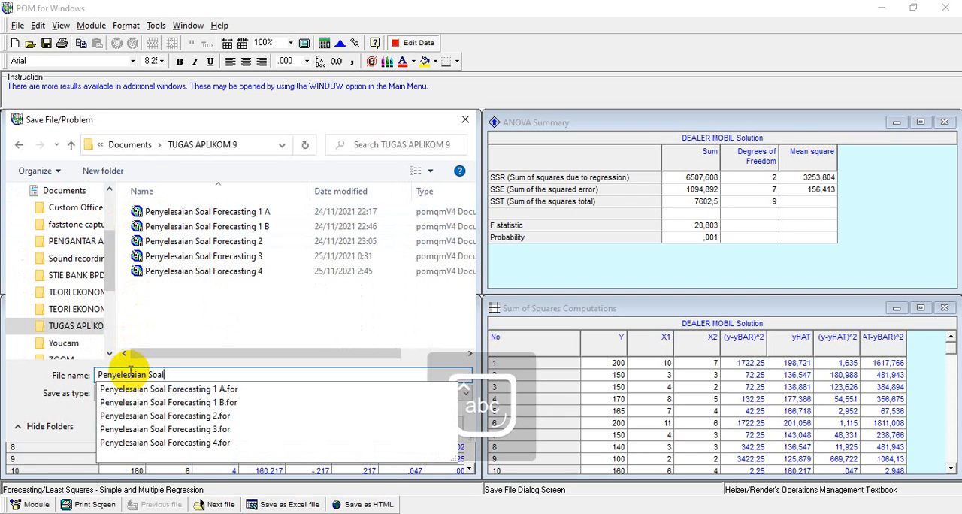
{"action": "key", "text": "Caps_Lock"}
{"action": "type", "text": "F"}
{"action": "key", "text": "Caps_Lock"}
{"action": "type", "text": "ore"}
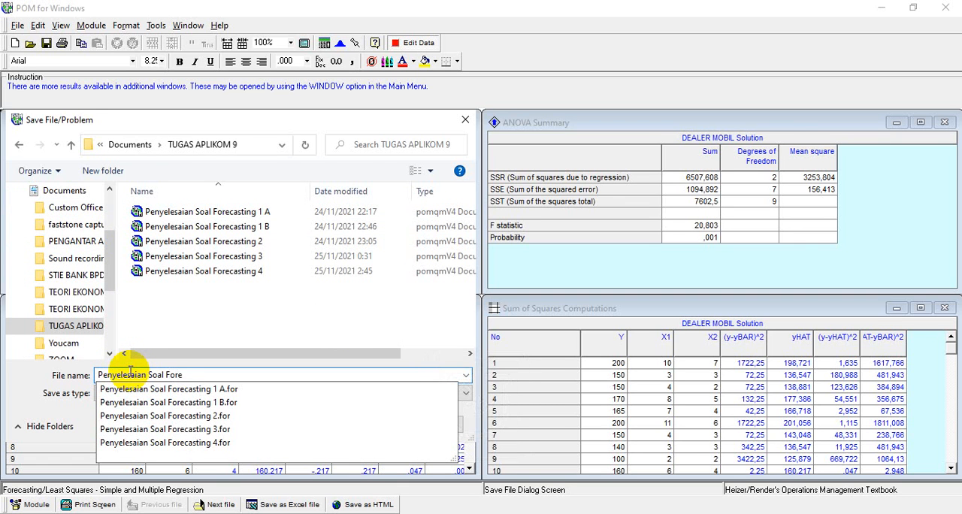
{"action": "type", "text": "casting 5"}
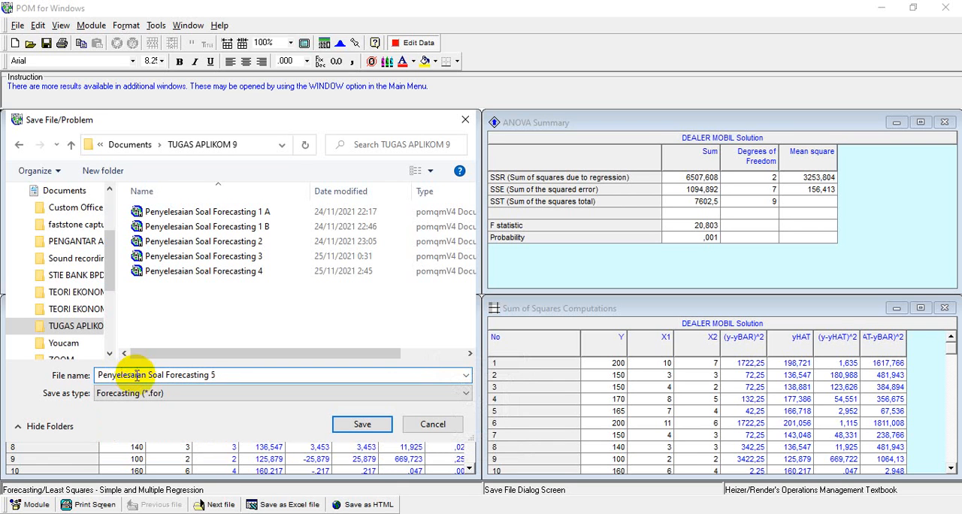
{"action": "left_click", "coordinate": [344, 424]}
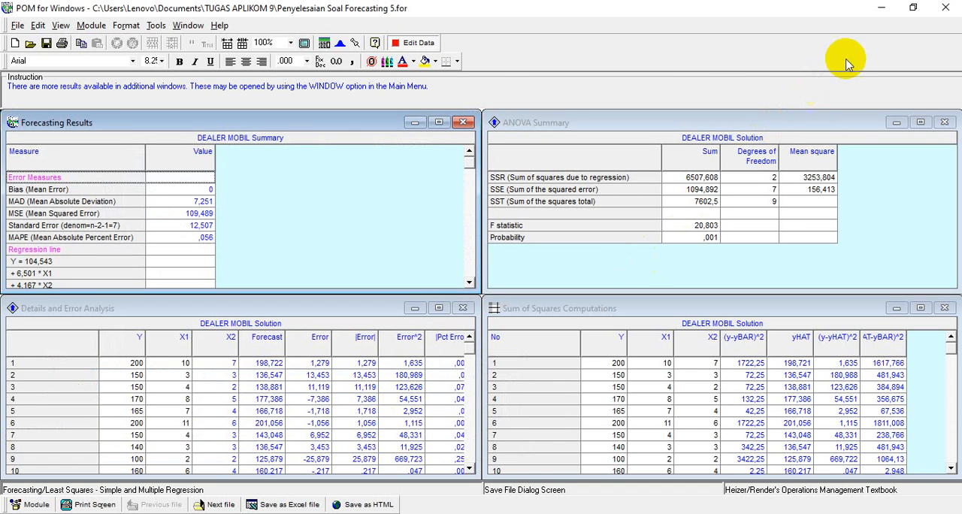
Step: Minimize the POM window and the PDF exercise window to return to the desktop
{"action": "left_click", "coordinate": [880, 12]}
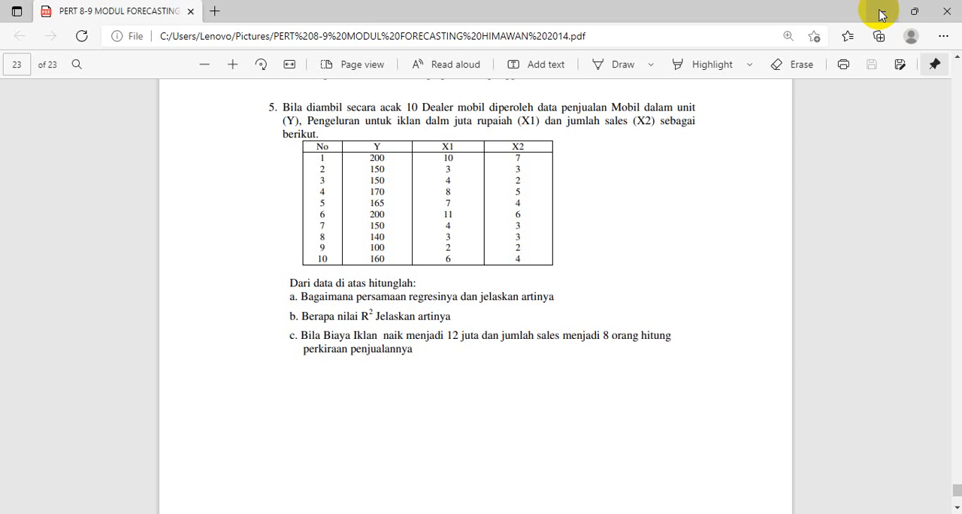
{"action": "left_click", "coordinate": [880, 11]}
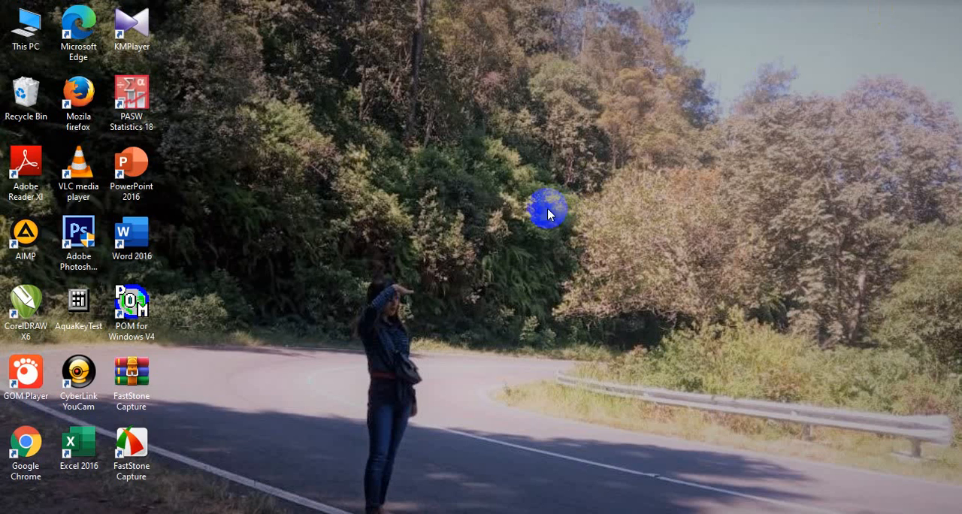